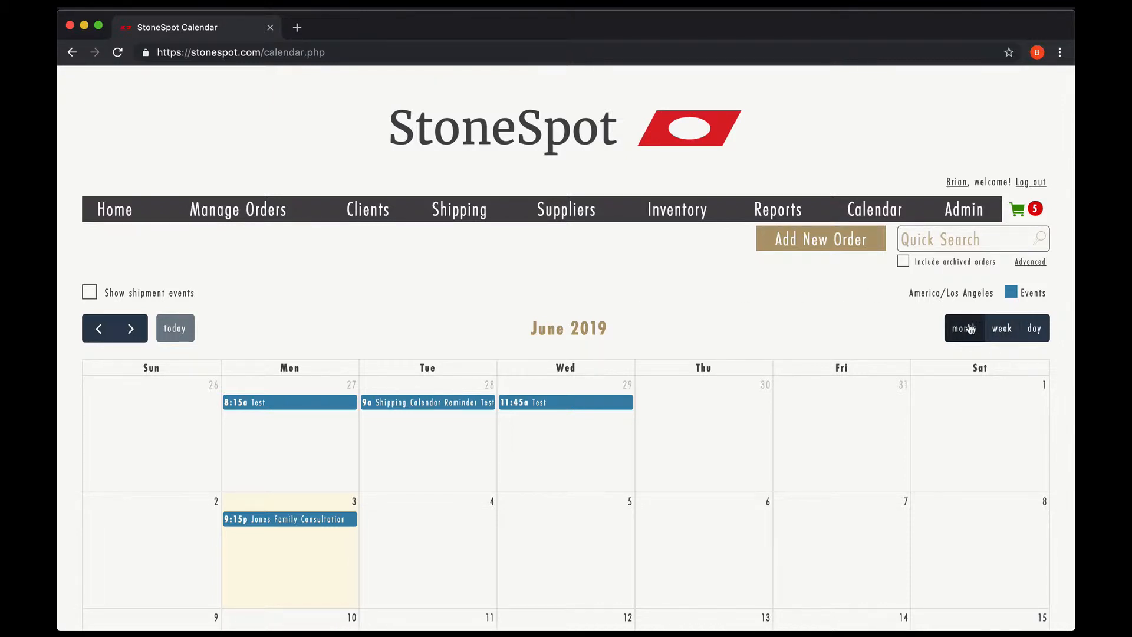
Step: Preview the week and day views, then return to the June 2019 month view
click(1002, 329)
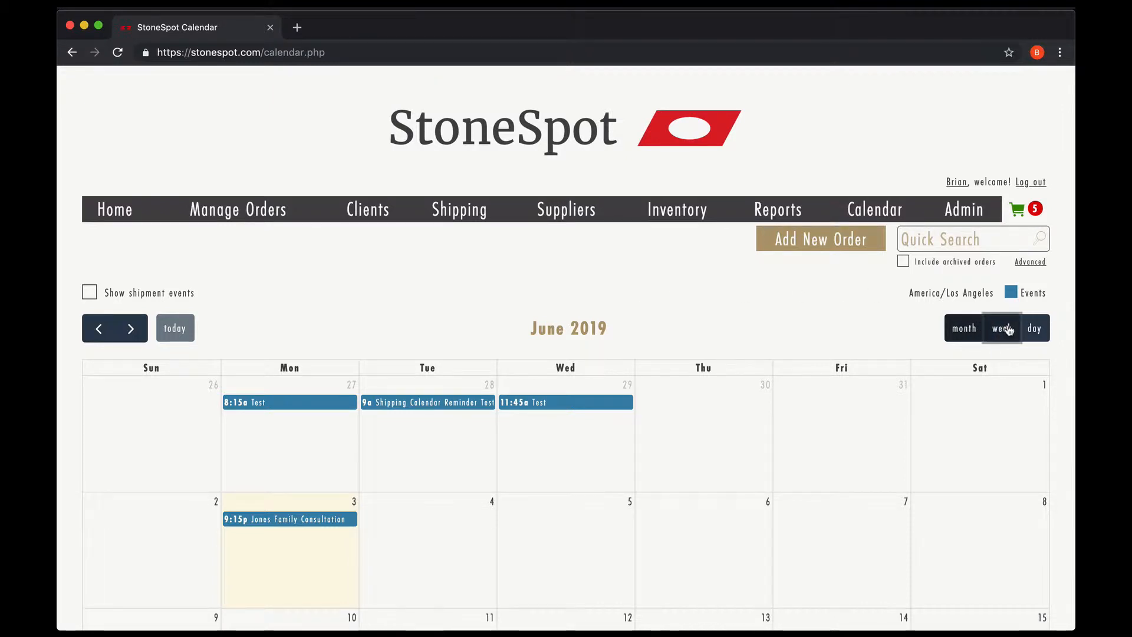
click(1038, 333)
click(965, 335)
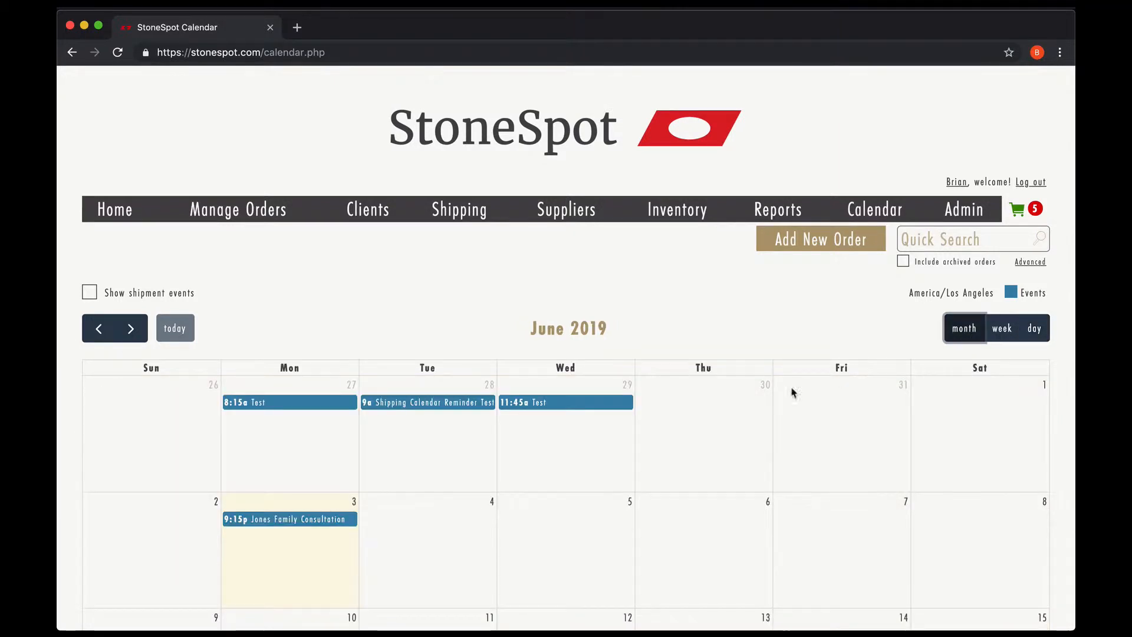
scroll(713, 426, down, 3)
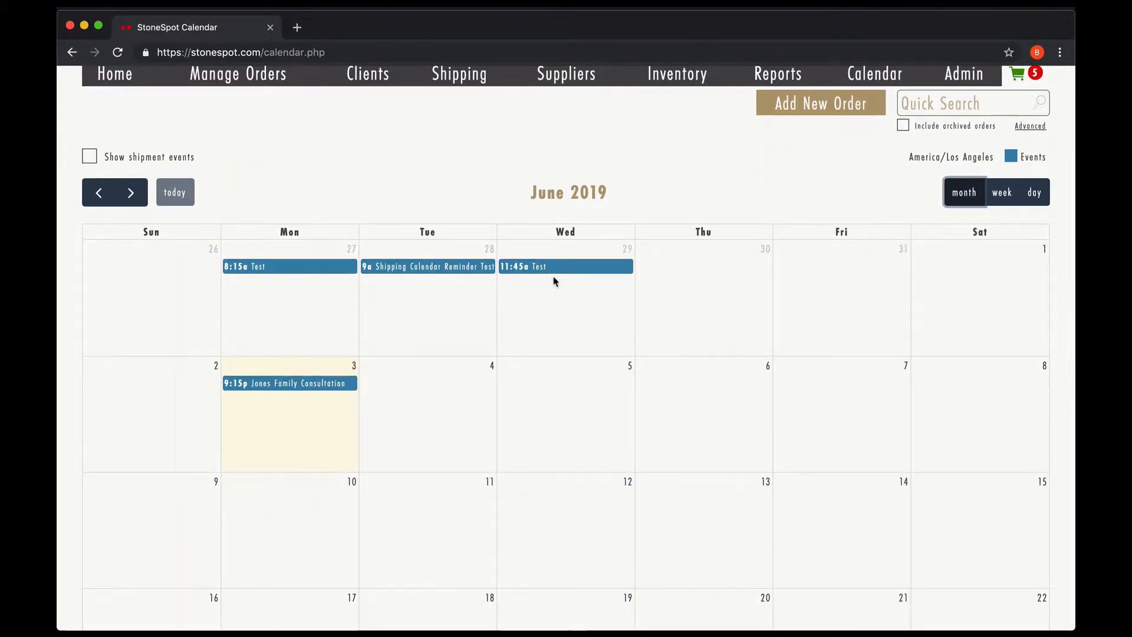
Step: Discard a new June 5 event and open the Jones Family Consultation event for editing
click(564, 393)
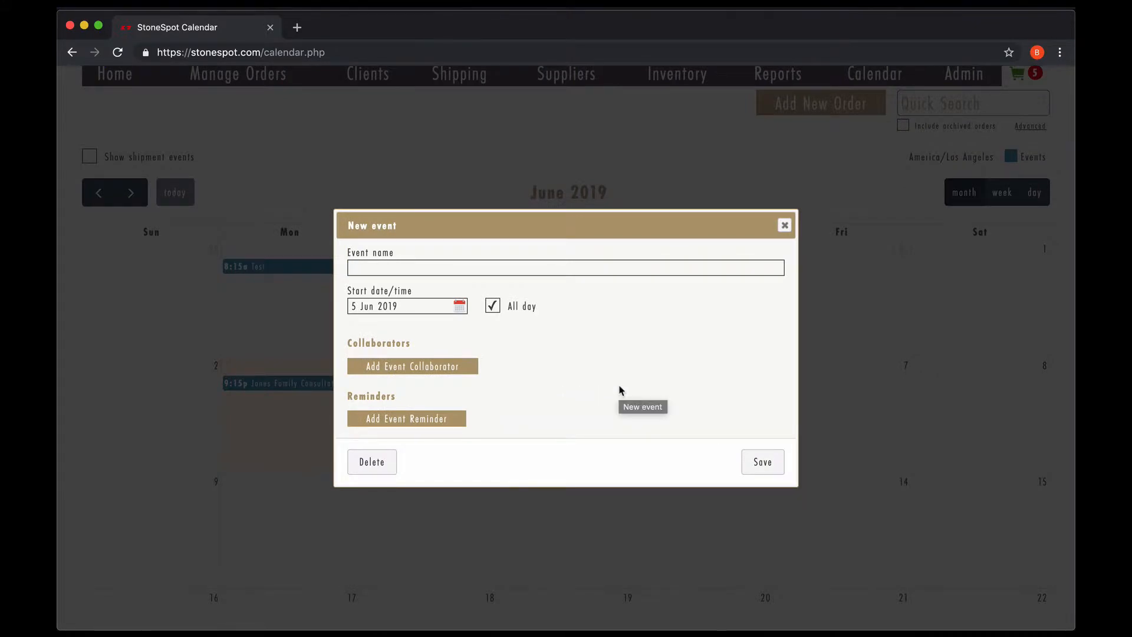
click(785, 226)
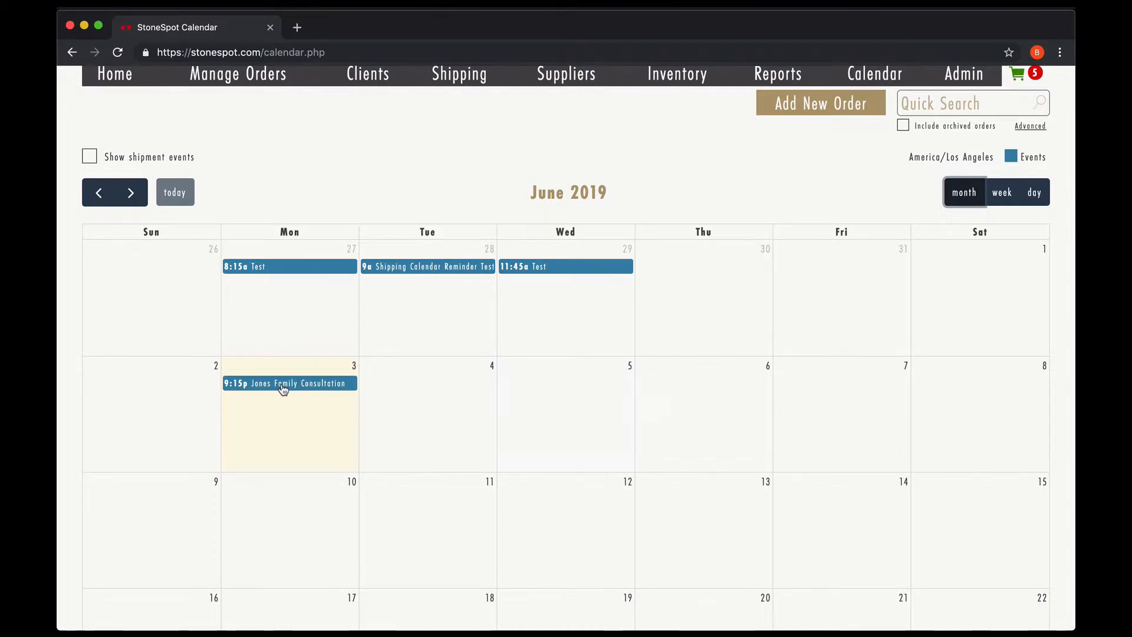
click(283, 386)
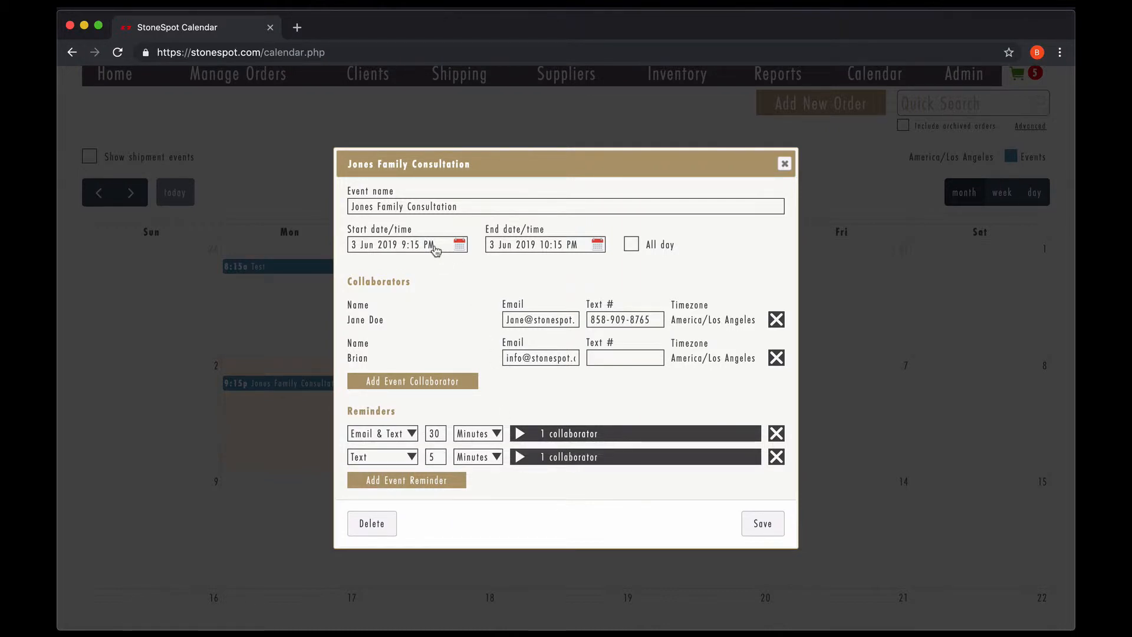
click(559, 435)
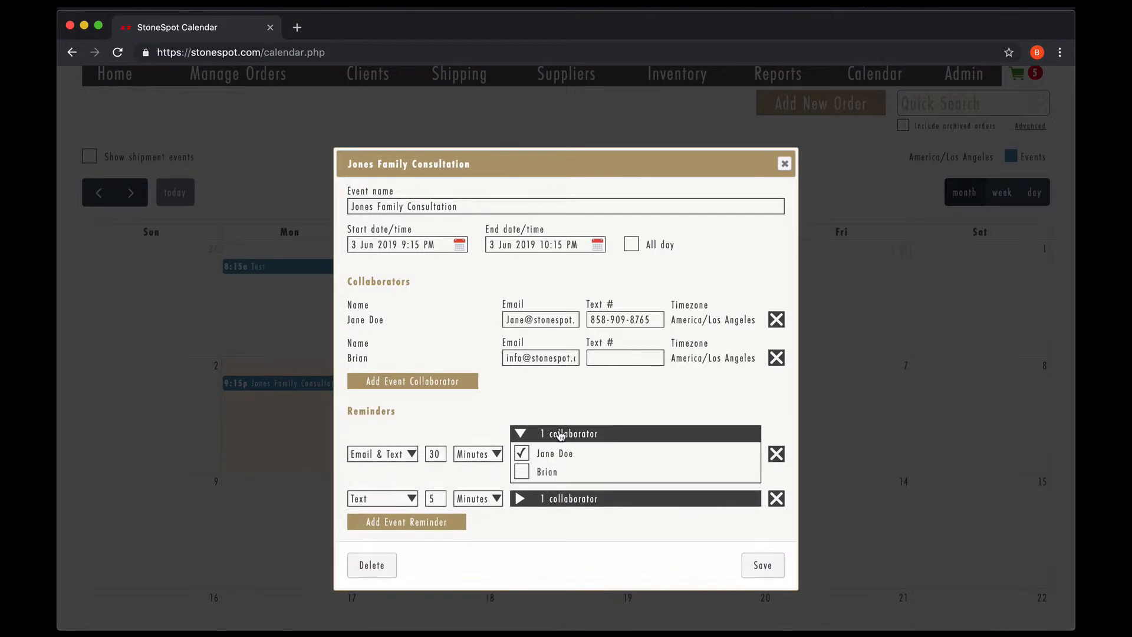
click(520, 435)
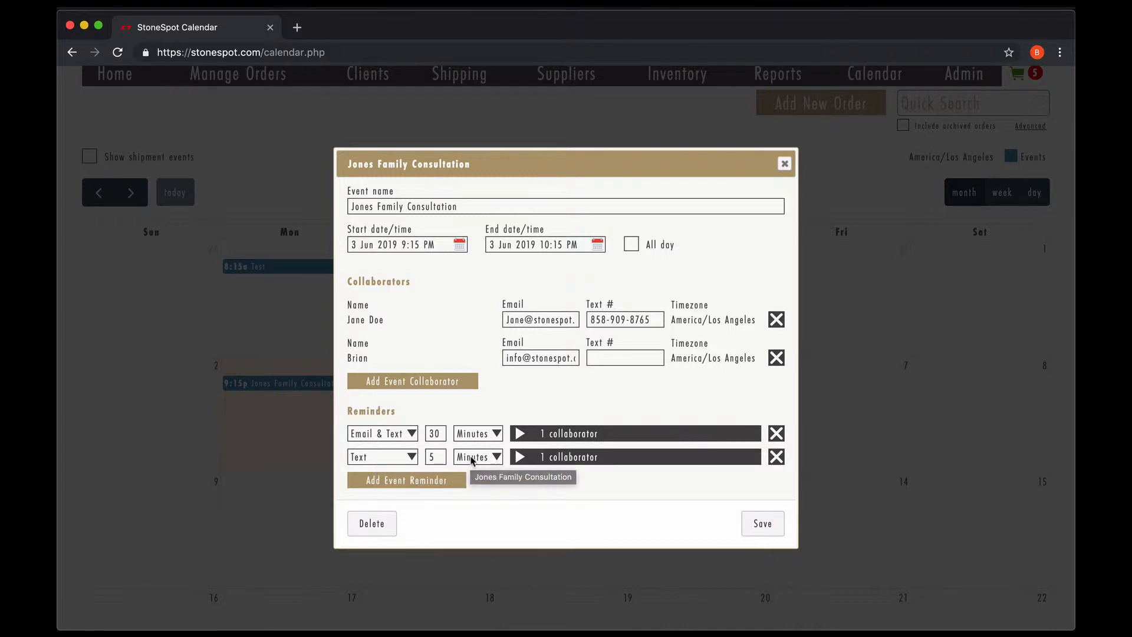
click(521, 458)
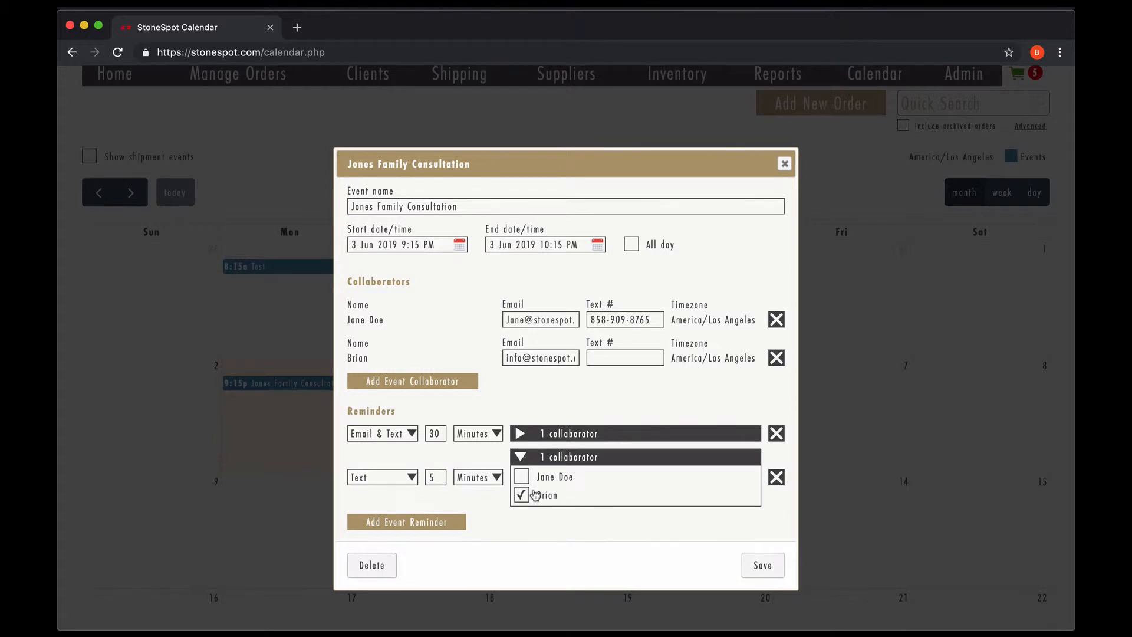
click(521, 457)
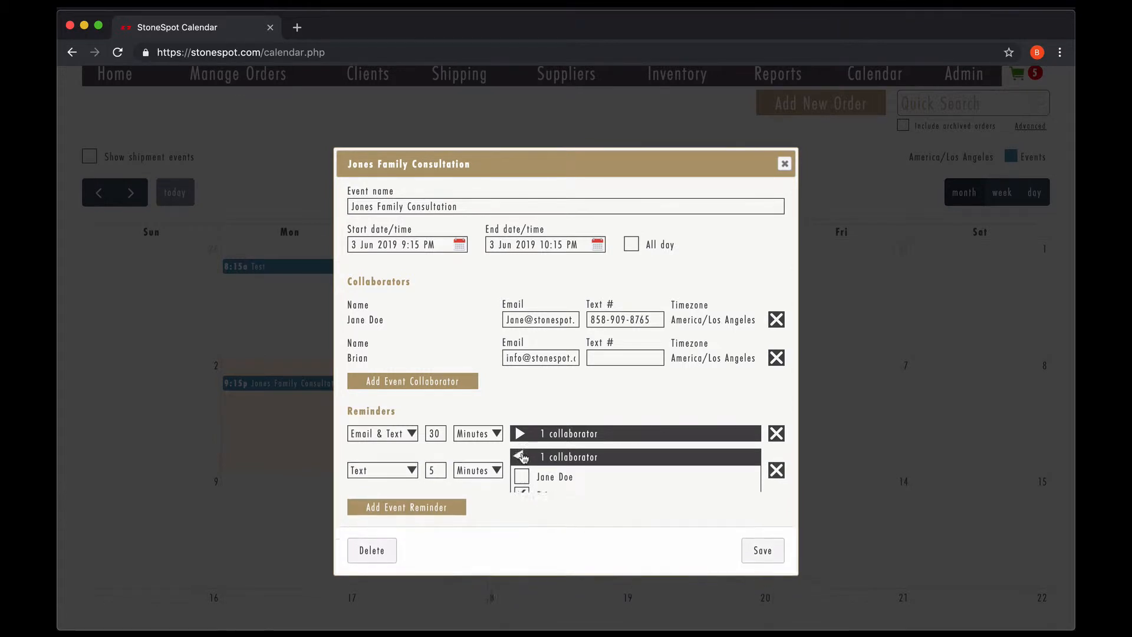
click(408, 385)
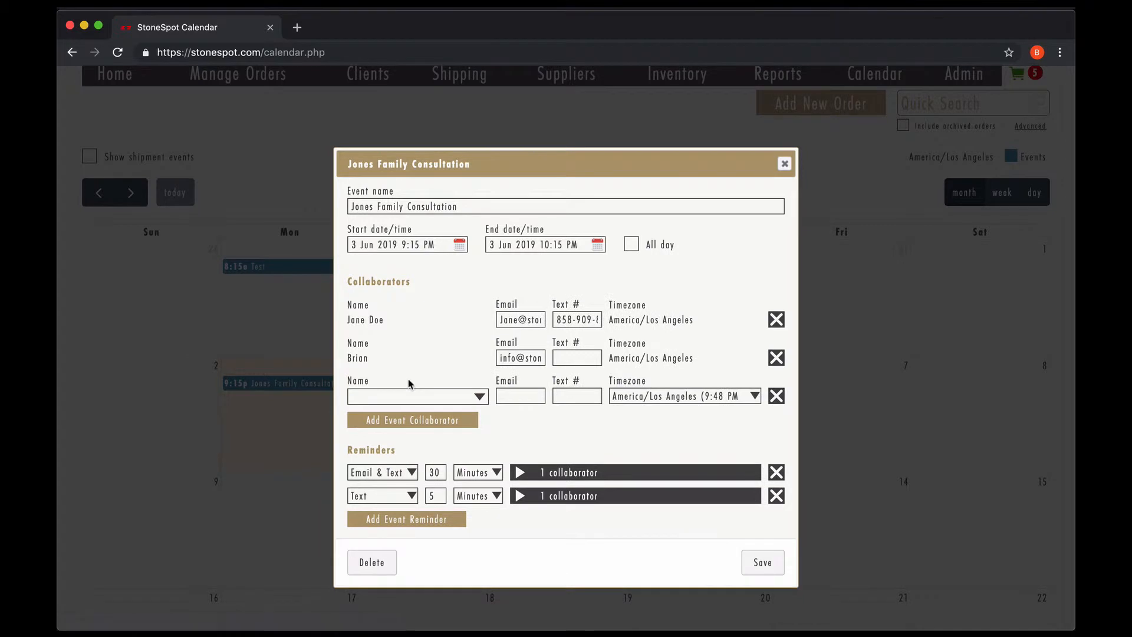
click(479, 399)
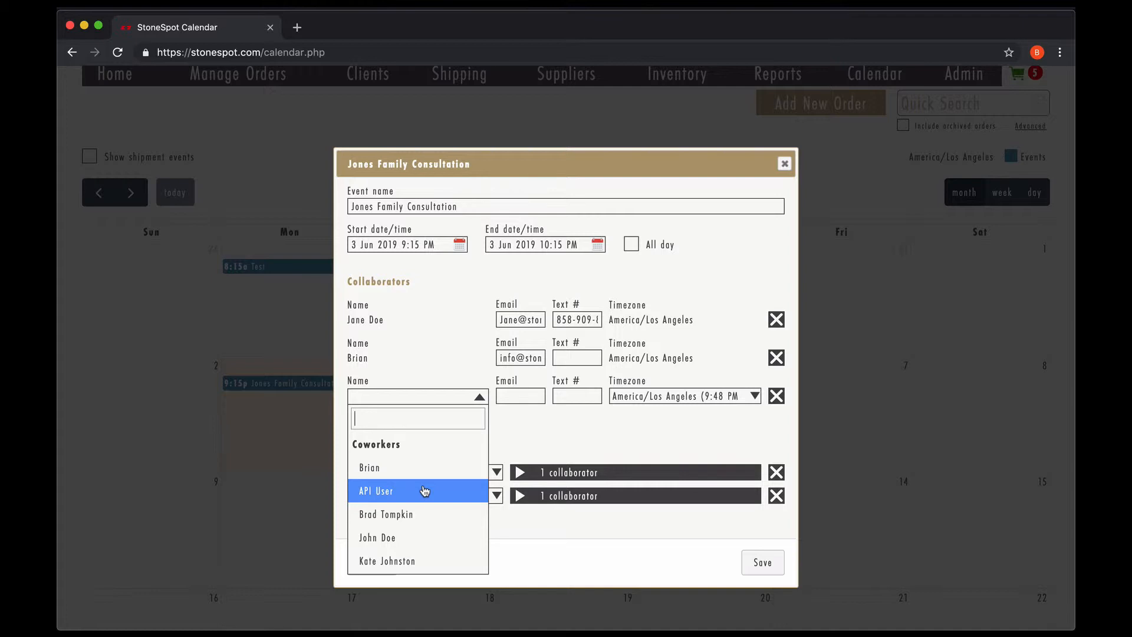
scroll(425, 490, down, 3)
scroll(424, 490, up, 1)
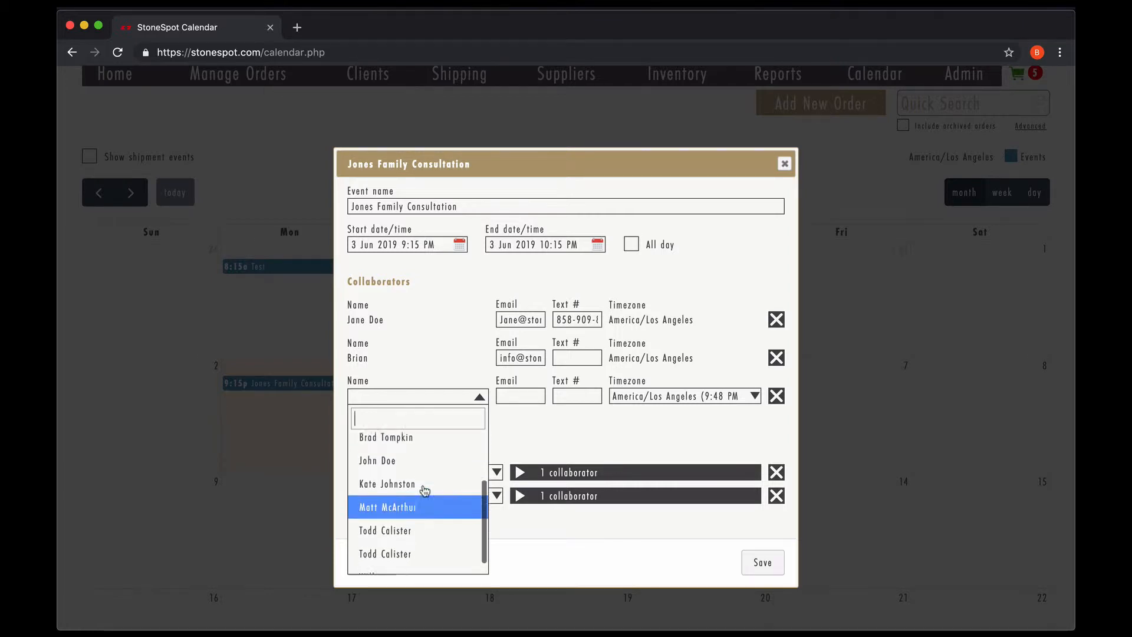
scroll(424, 491, up, 3)
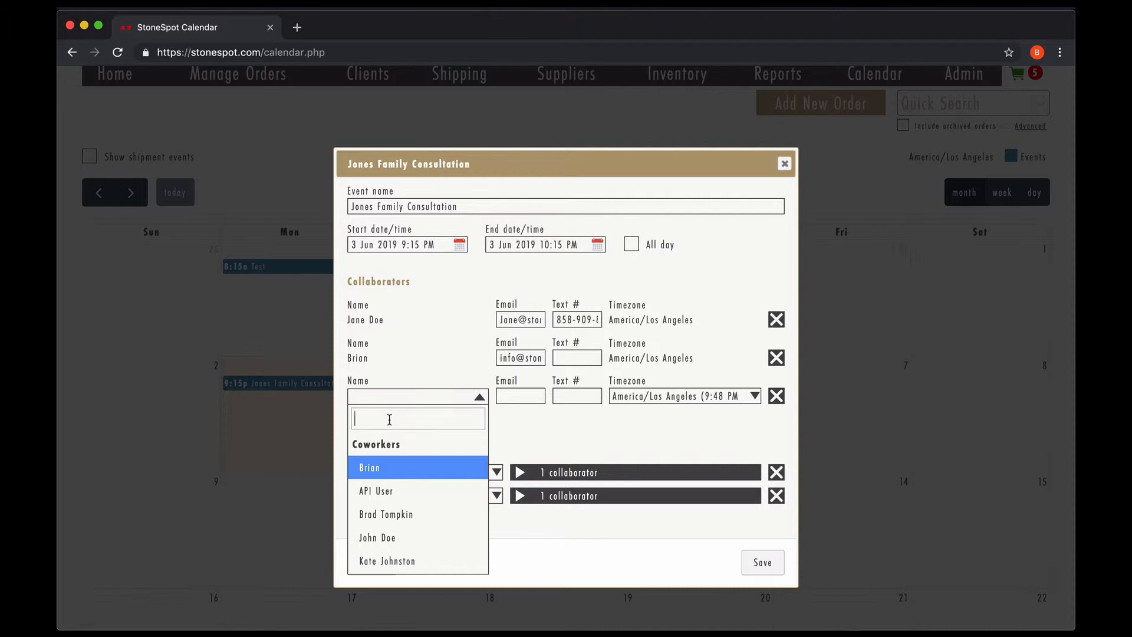
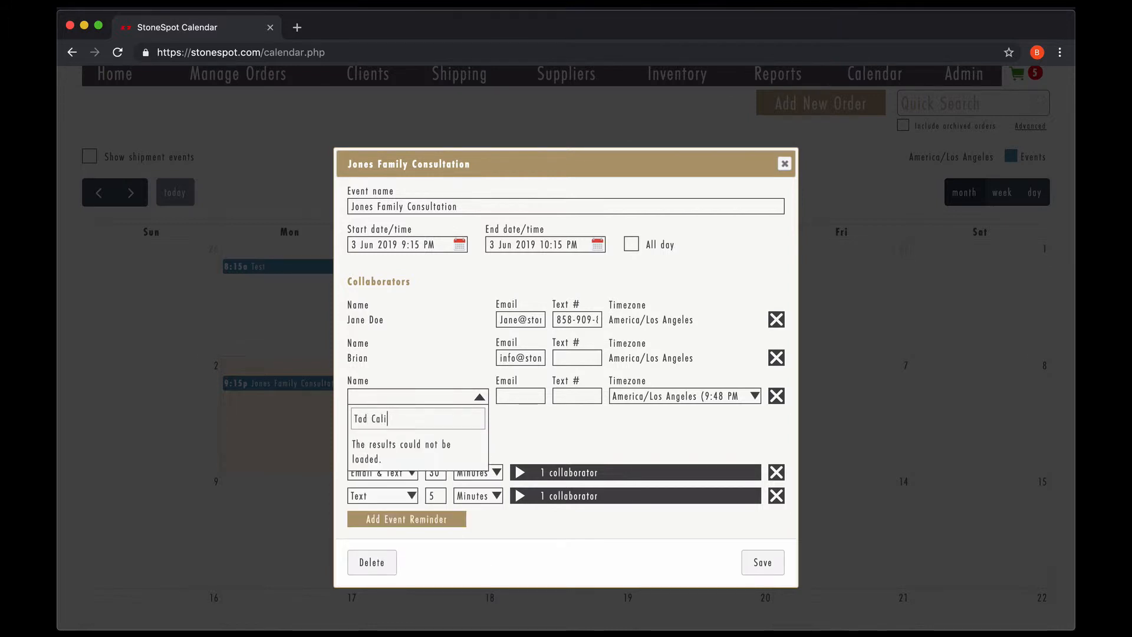
key(Return)
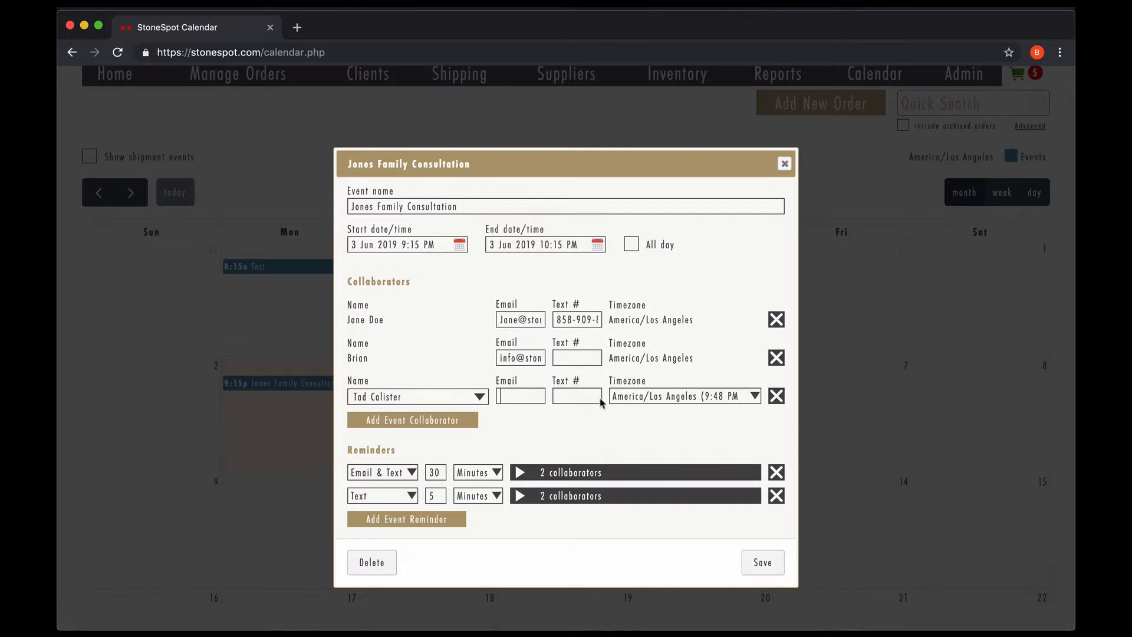
click(754, 396)
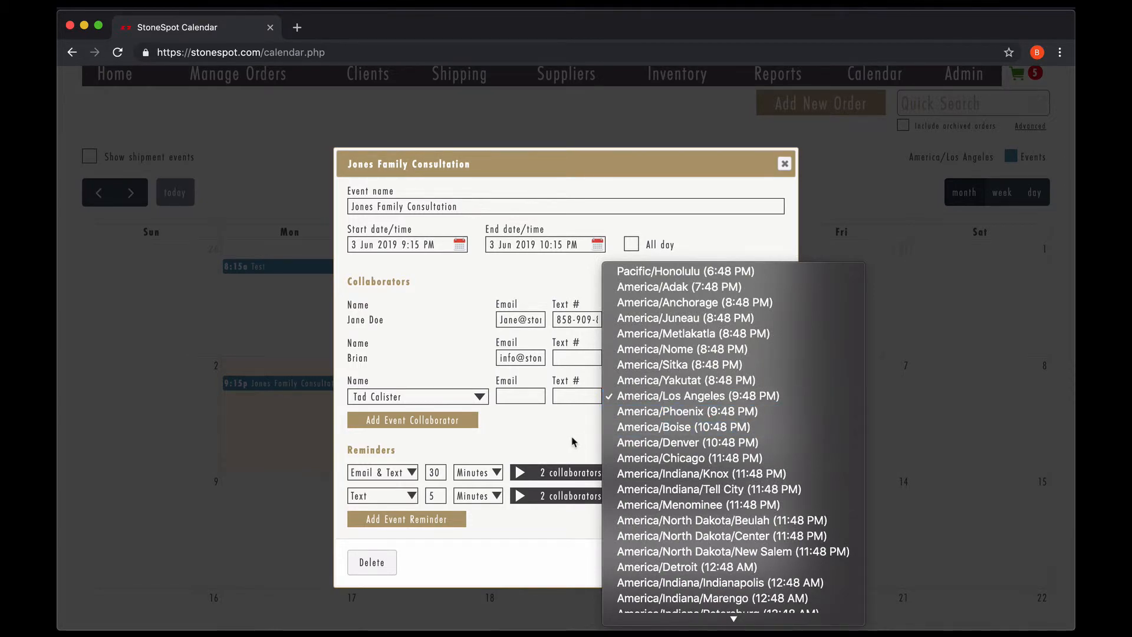
click(573, 434)
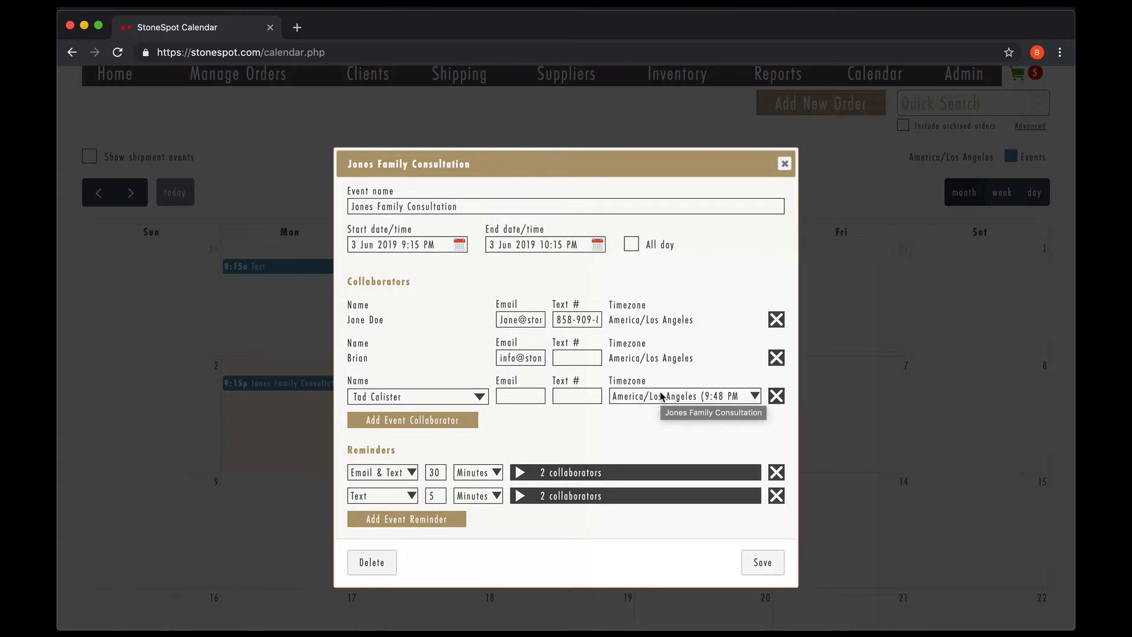
click(776, 396)
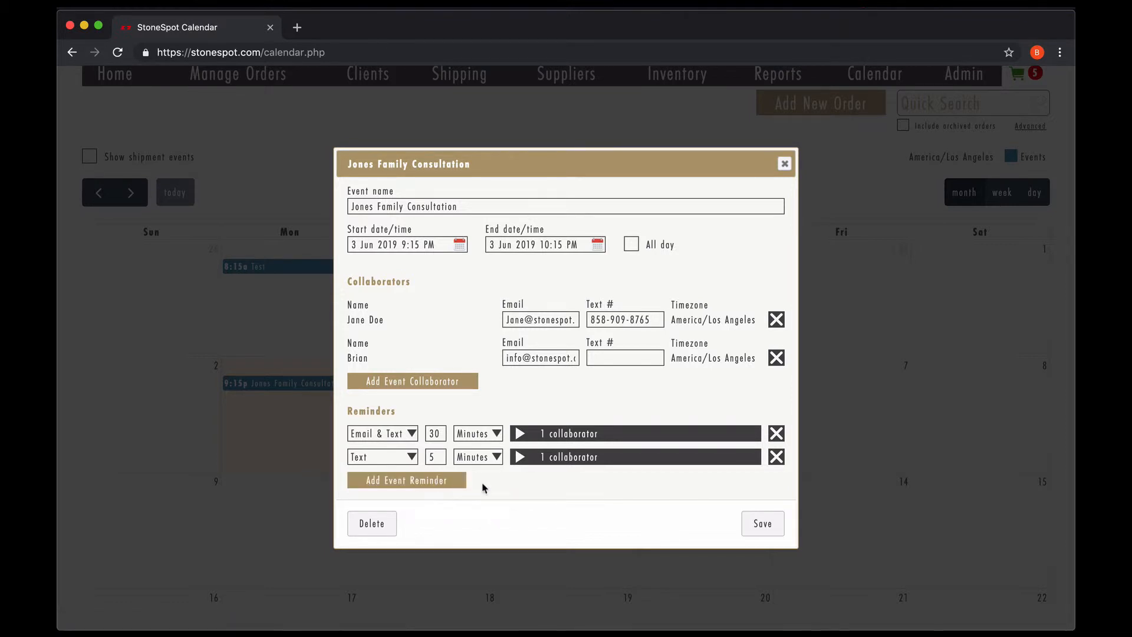
Step: Add a third Email & Text reminder set to 1 minute before the event
click(446, 482)
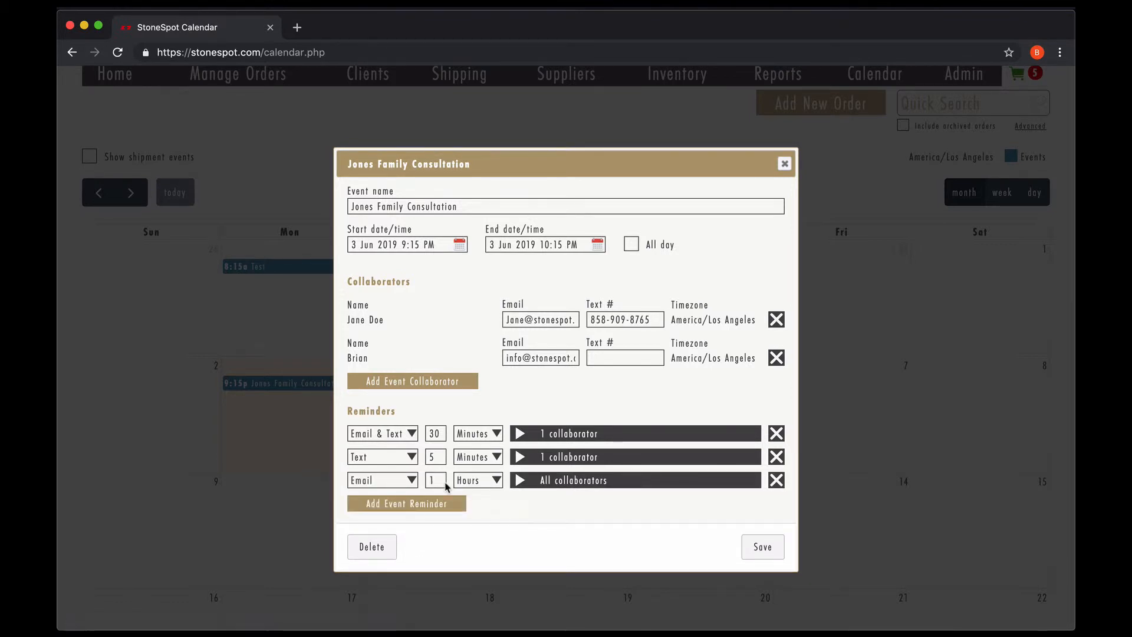
click(413, 480)
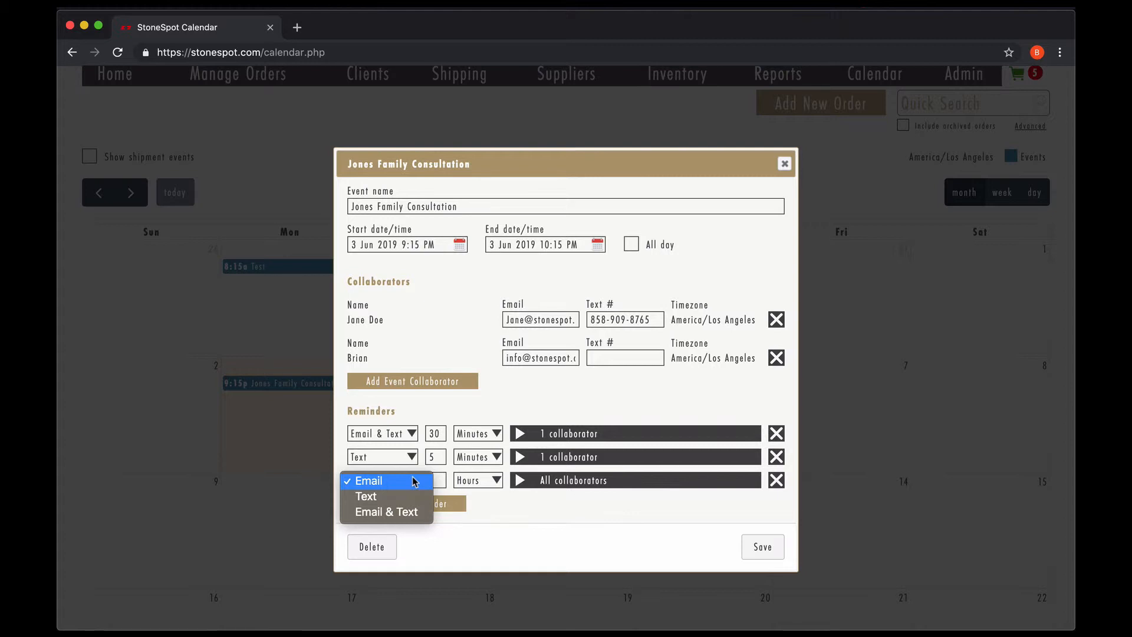
click(404, 511)
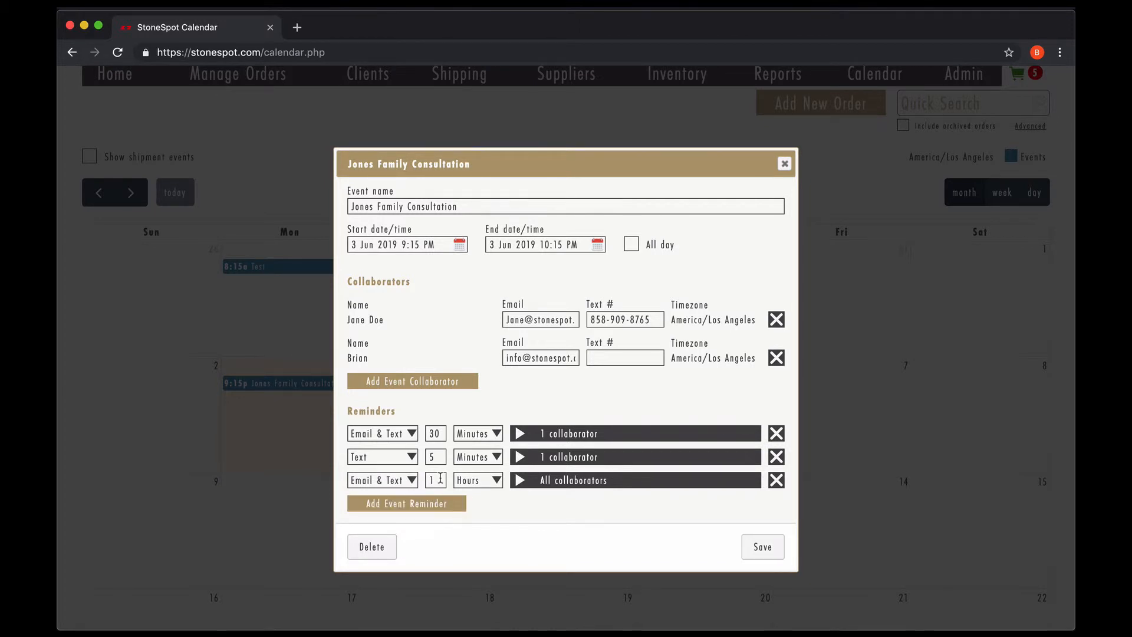
drag(440, 478, 420, 480)
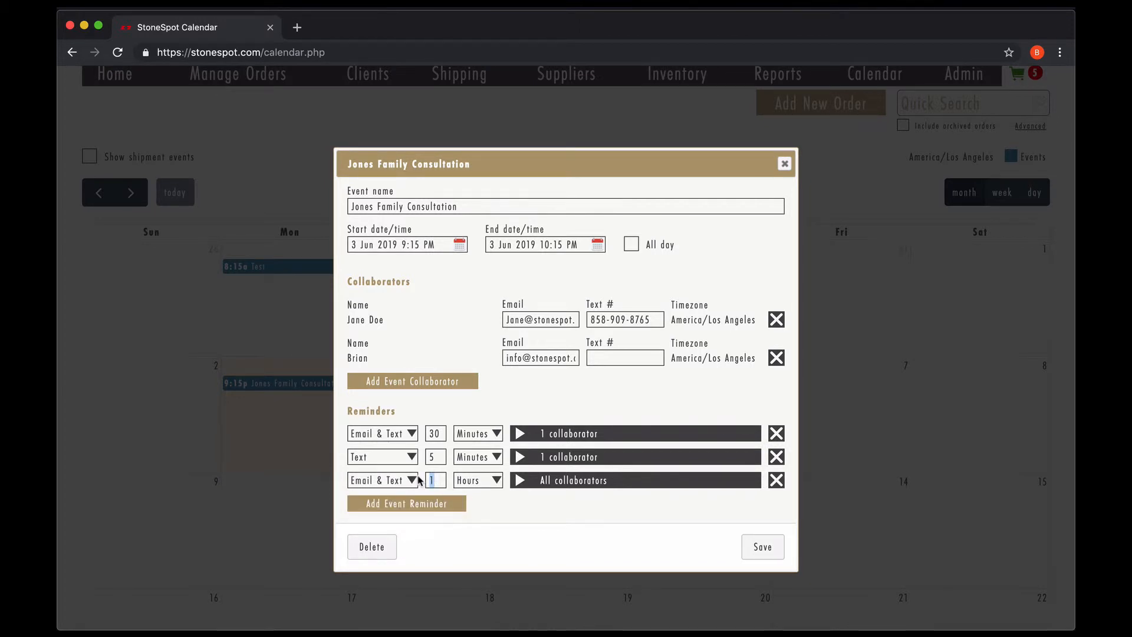
click(496, 481)
click(494, 466)
Step: Check that all collaborators get the reminder and save the consultation event
click(520, 480)
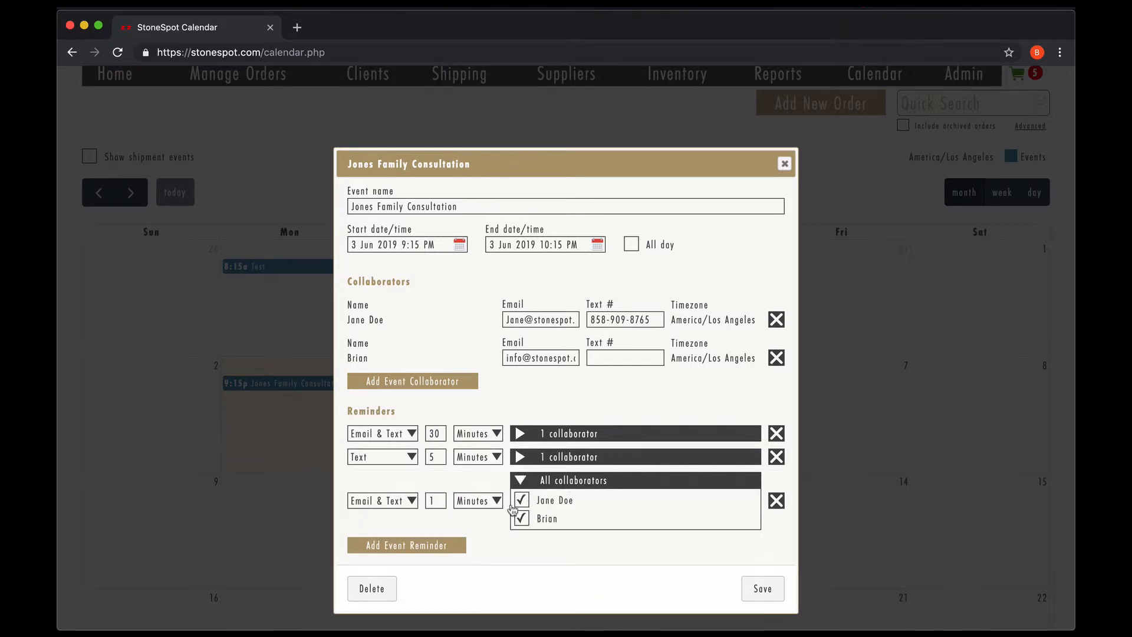
click(522, 481)
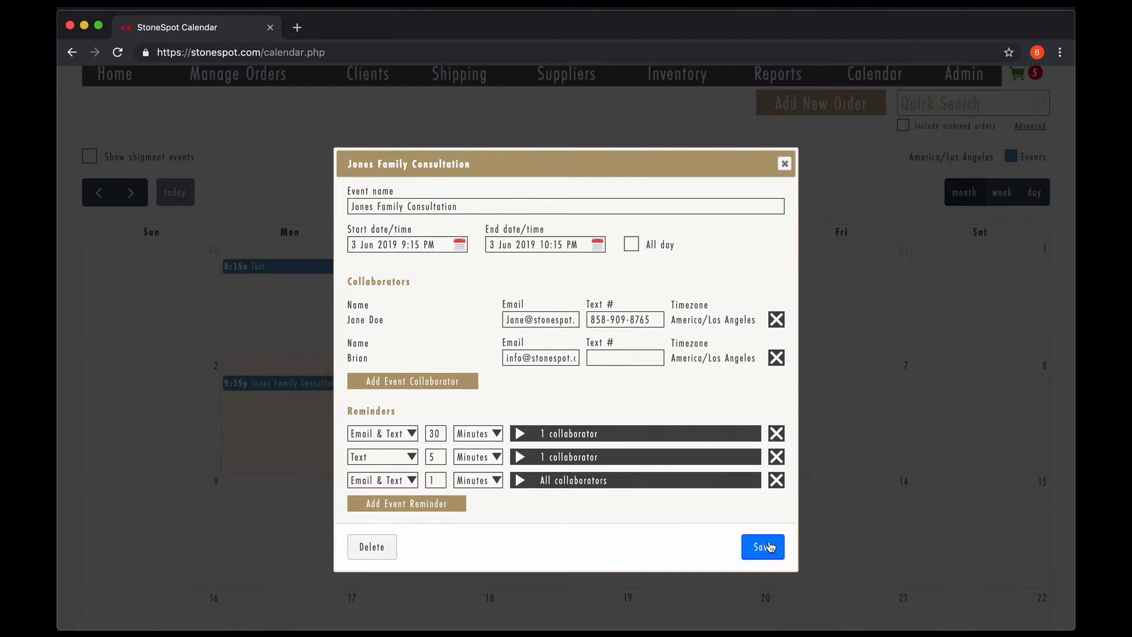
click(768, 540)
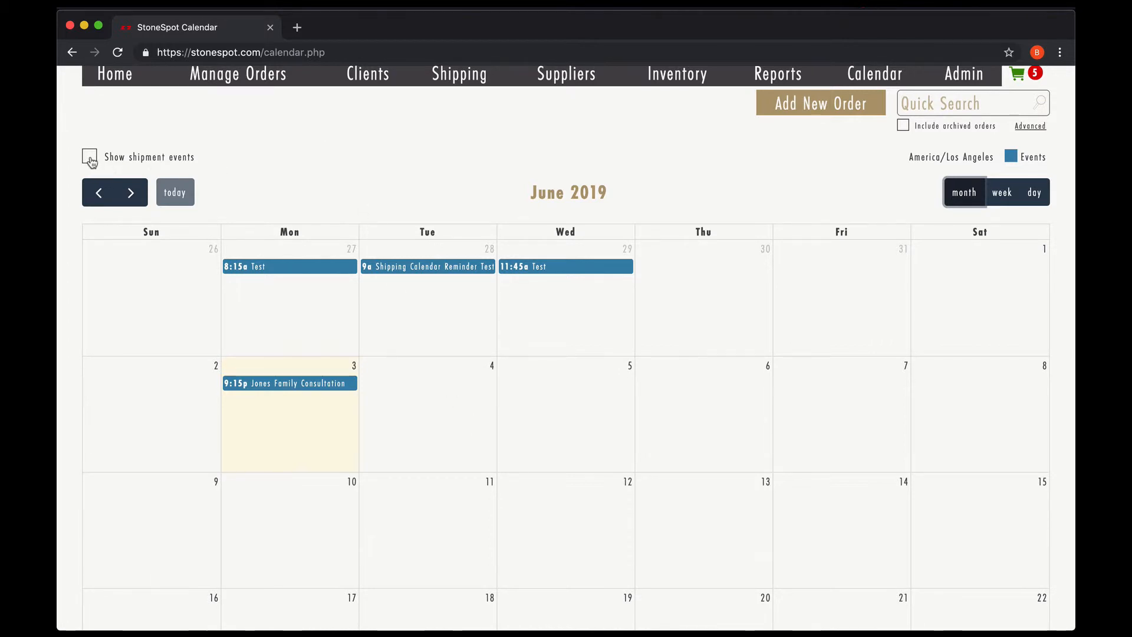
Step: Turn on shipment events and inspect the June 5 Oakmont Cemetery shipment details
click(90, 158)
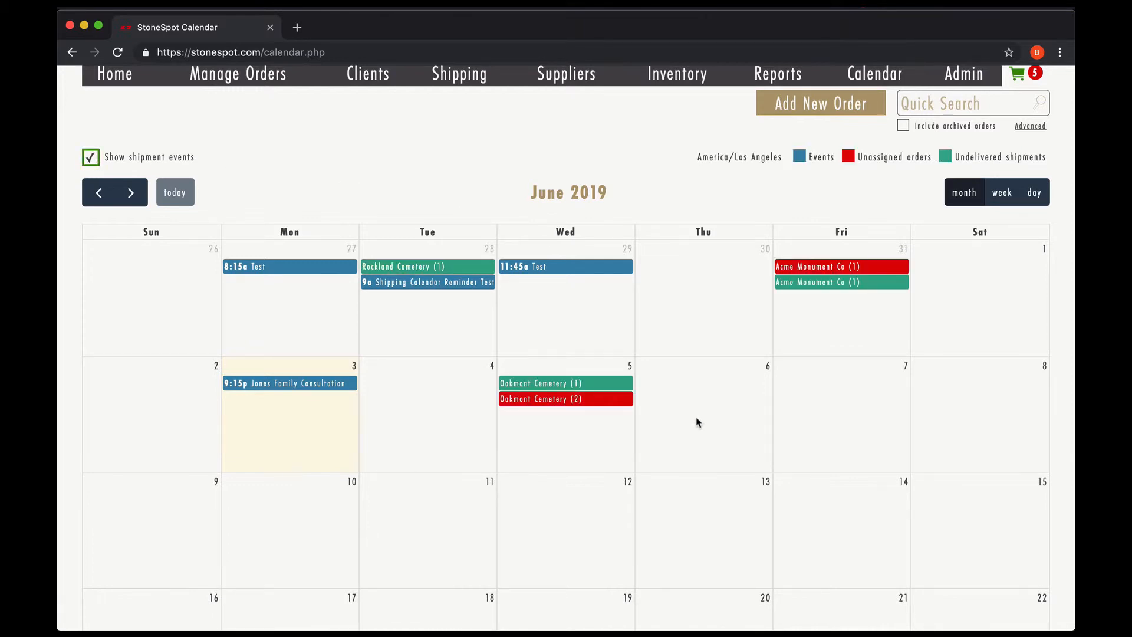
click(612, 386)
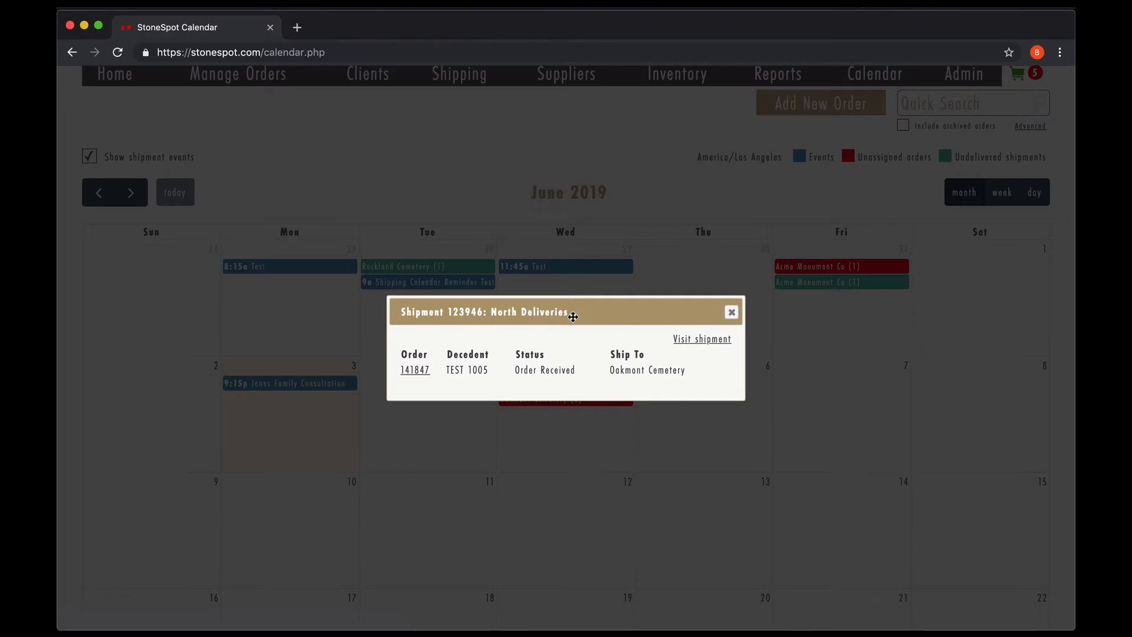
click(730, 314)
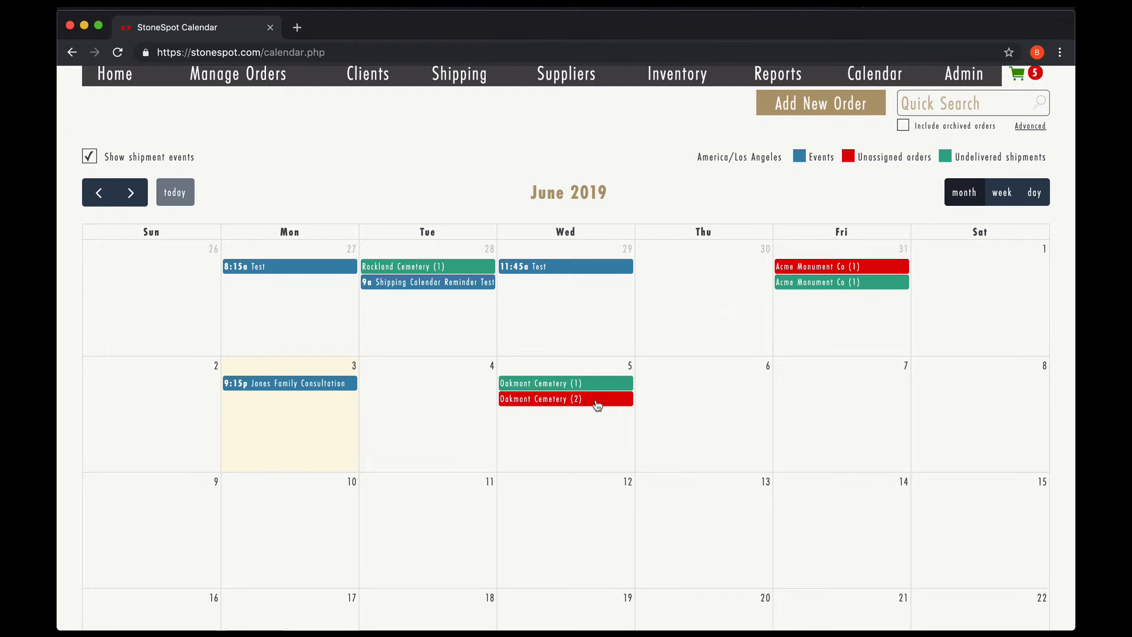
Step: Split the unassigned Oakmont orders, moving one to June 13 and merging the other into the June 5 shipment
click(597, 405)
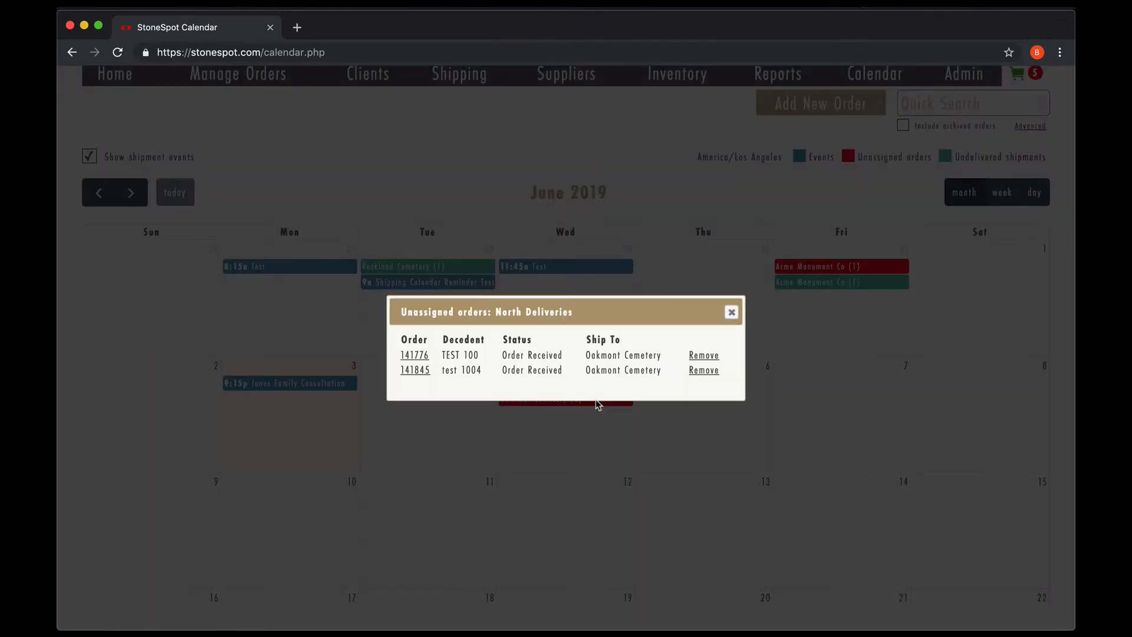
click(705, 358)
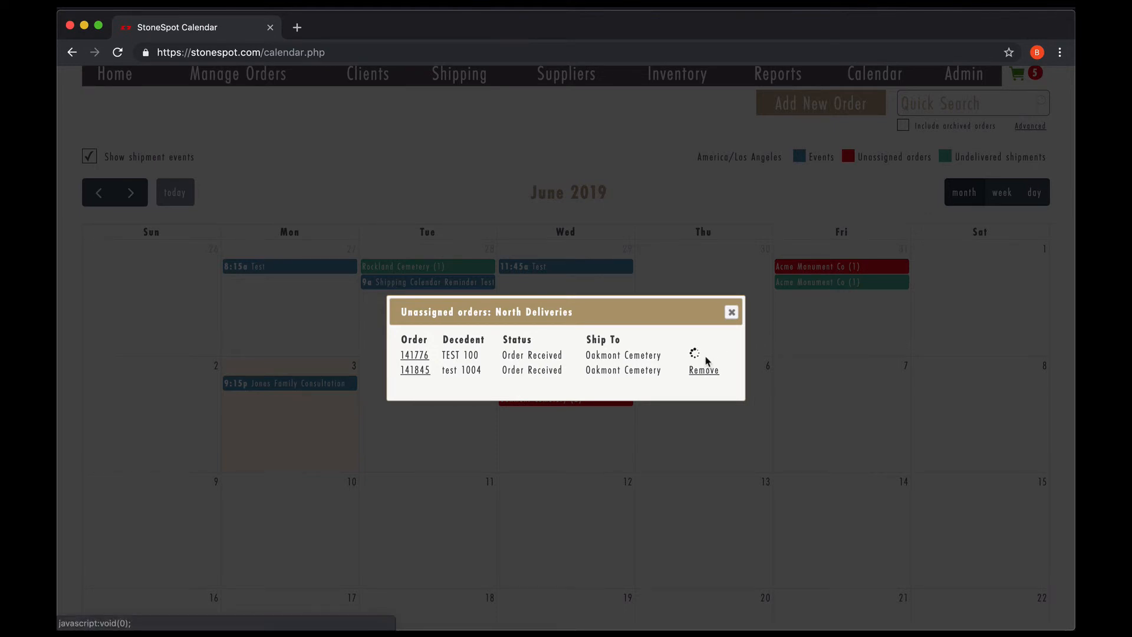
click(732, 313)
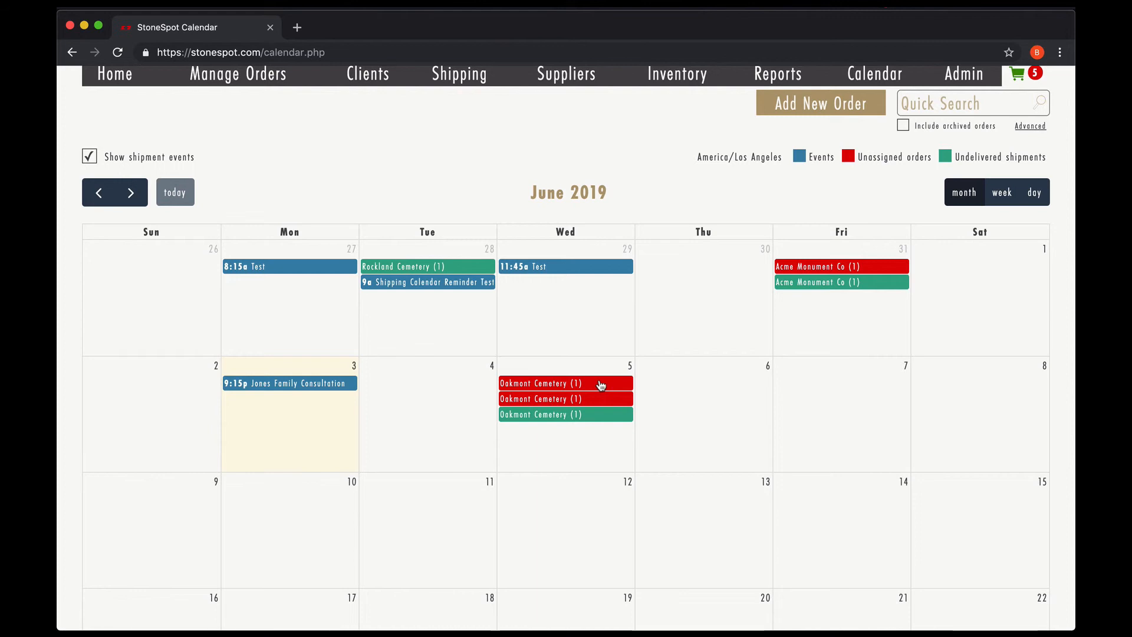
drag(601, 385, 729, 530)
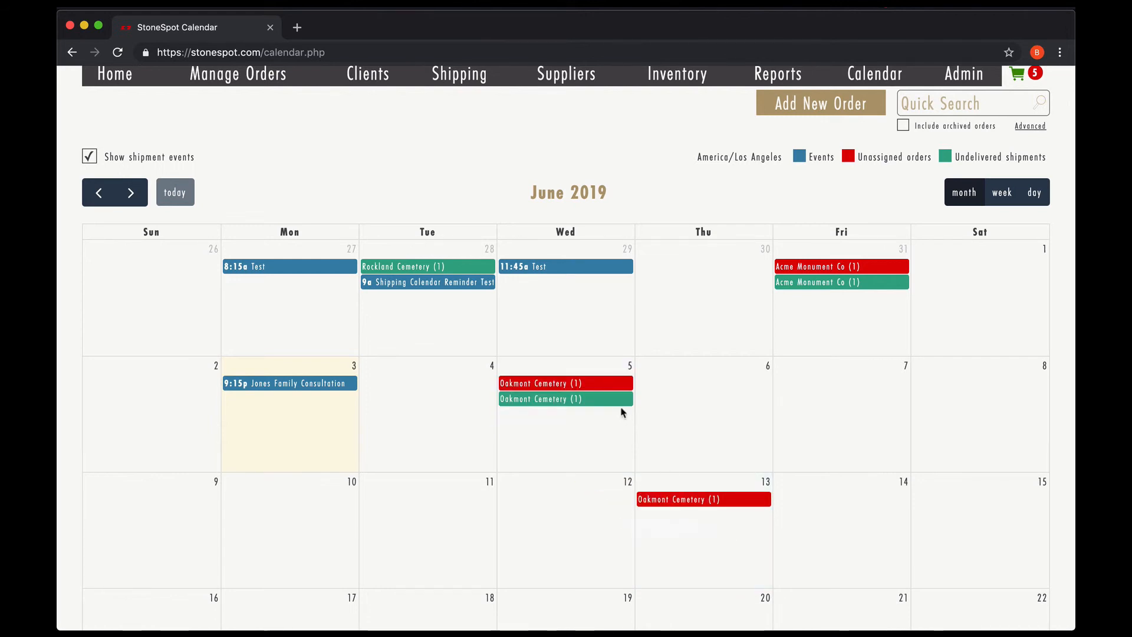
drag(605, 386, 606, 402)
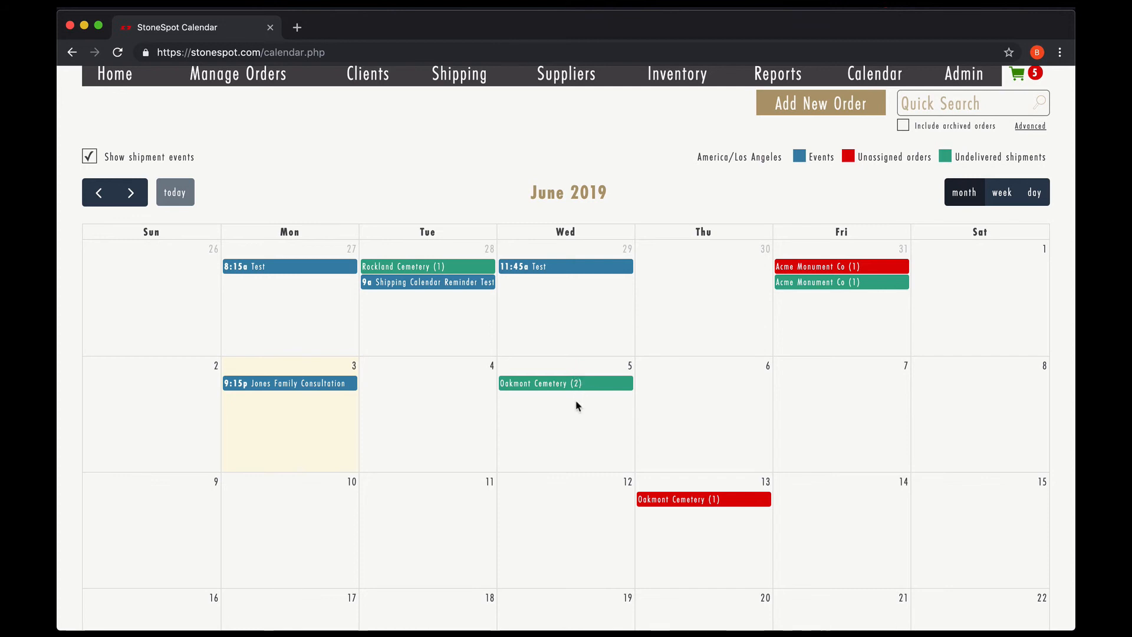
Step: Remove one order from the June 5 Oakmont shipment and move both unassigned Oakmont orders to June 12
click(592, 384)
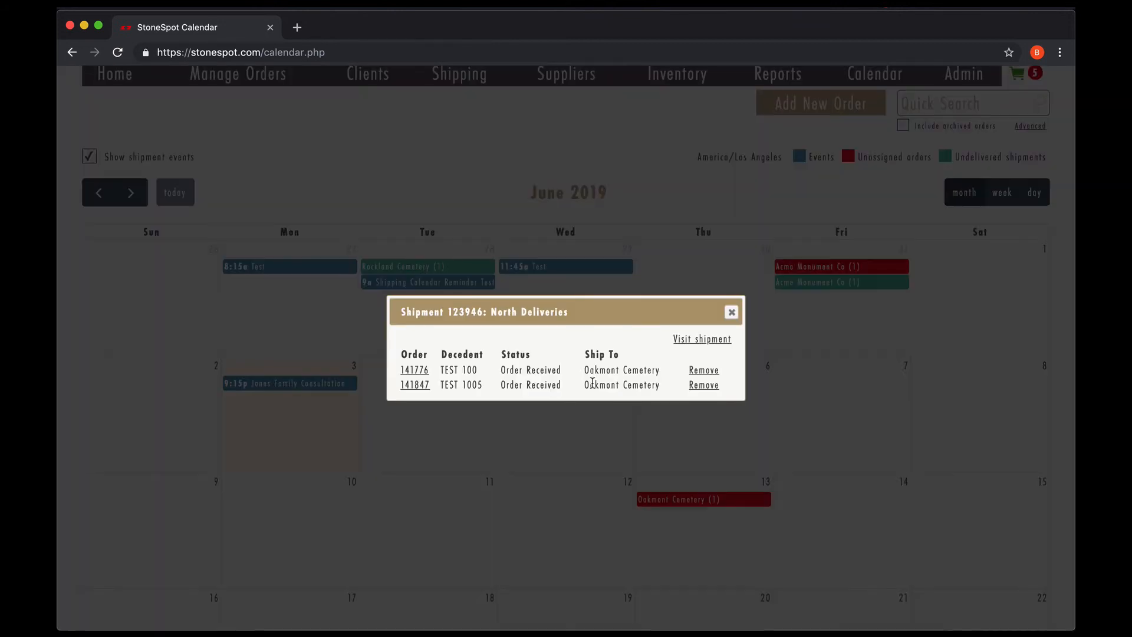
click(707, 373)
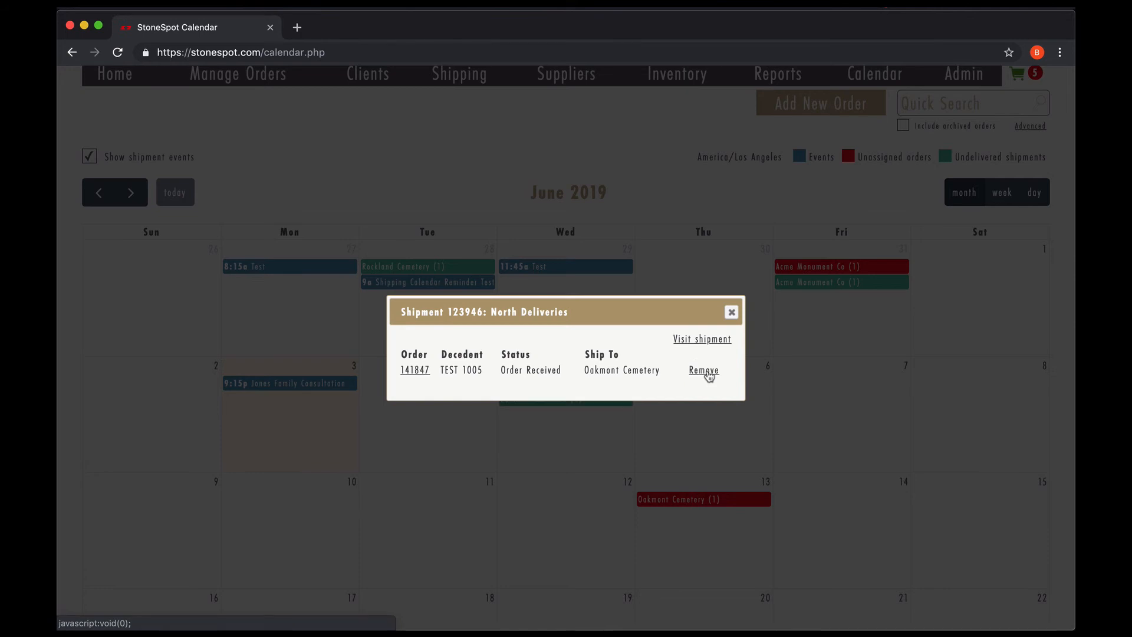
click(731, 312)
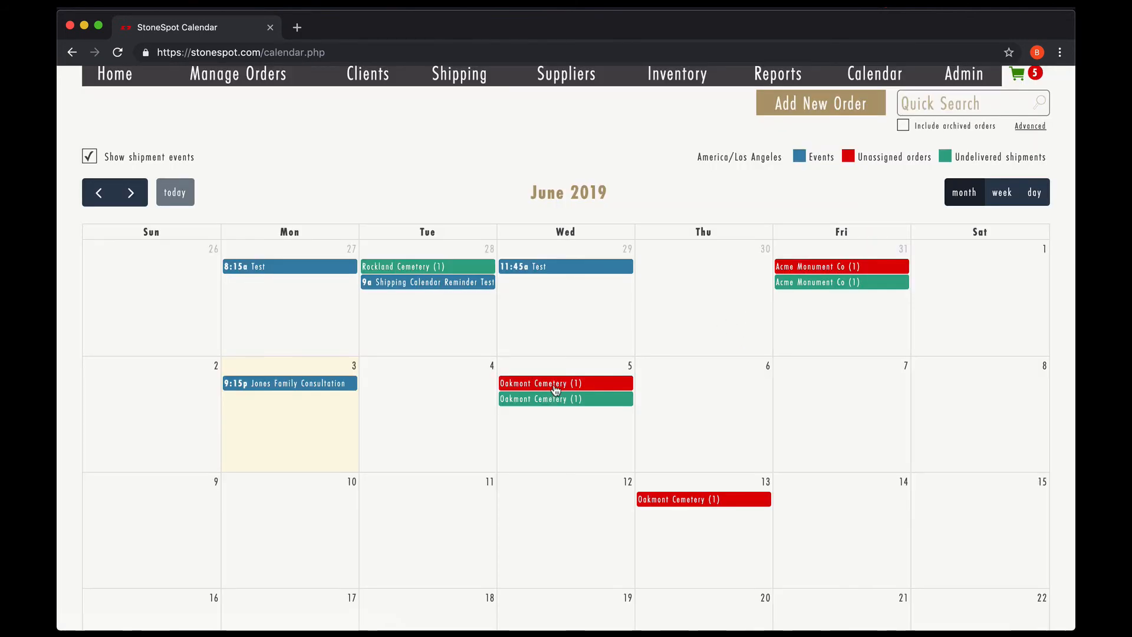
drag(568, 387, 572, 508)
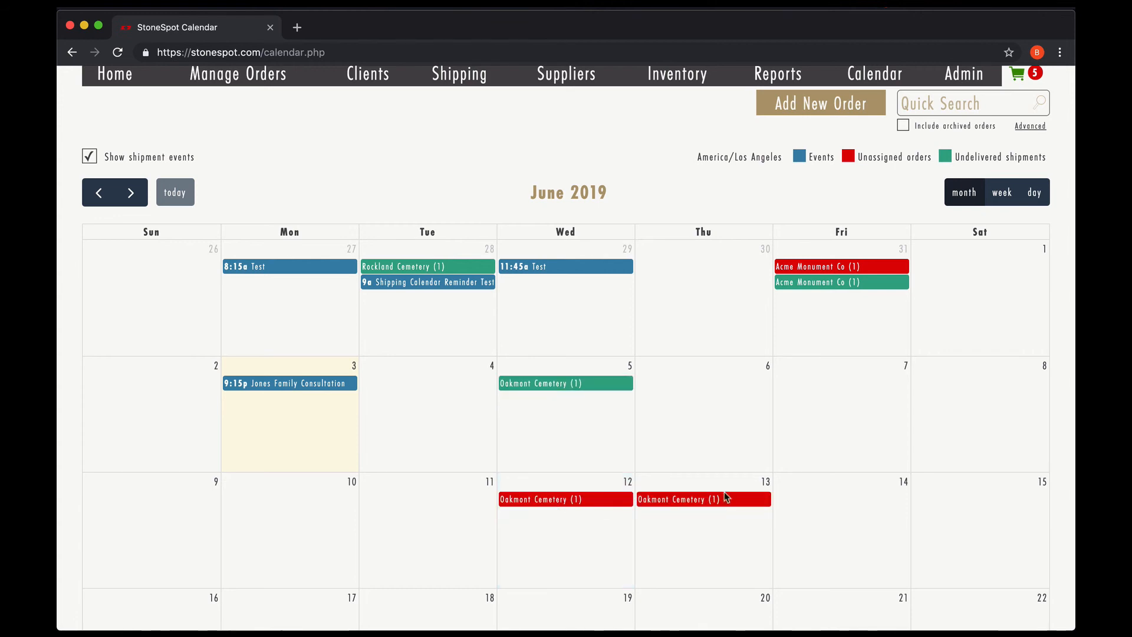
drag(722, 506, 594, 534)
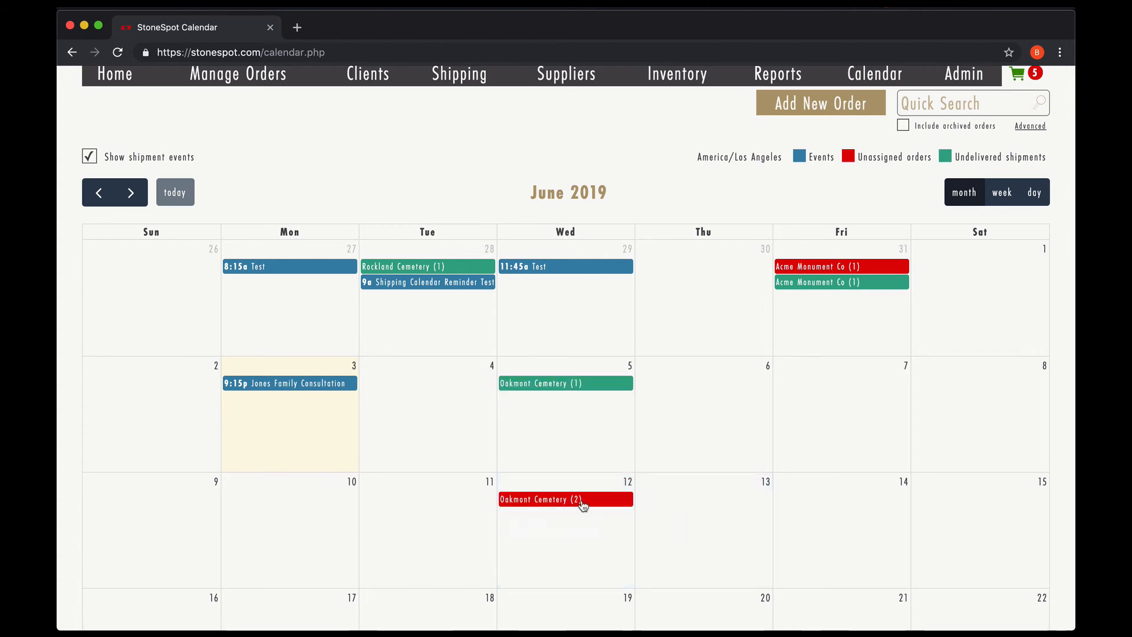
click(581, 500)
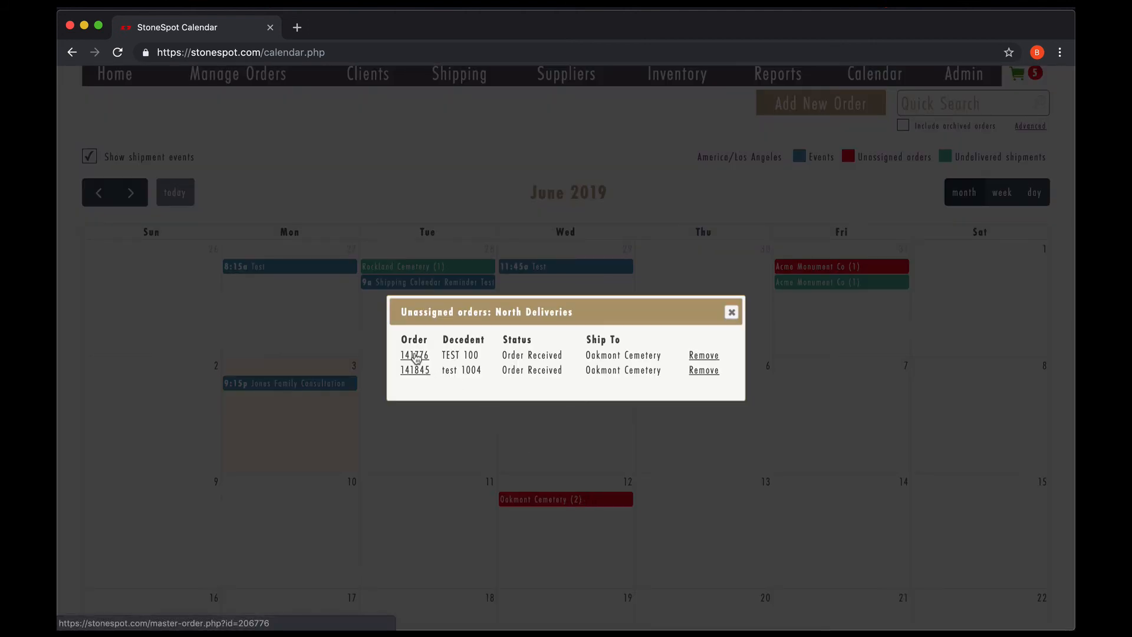
click(416, 356)
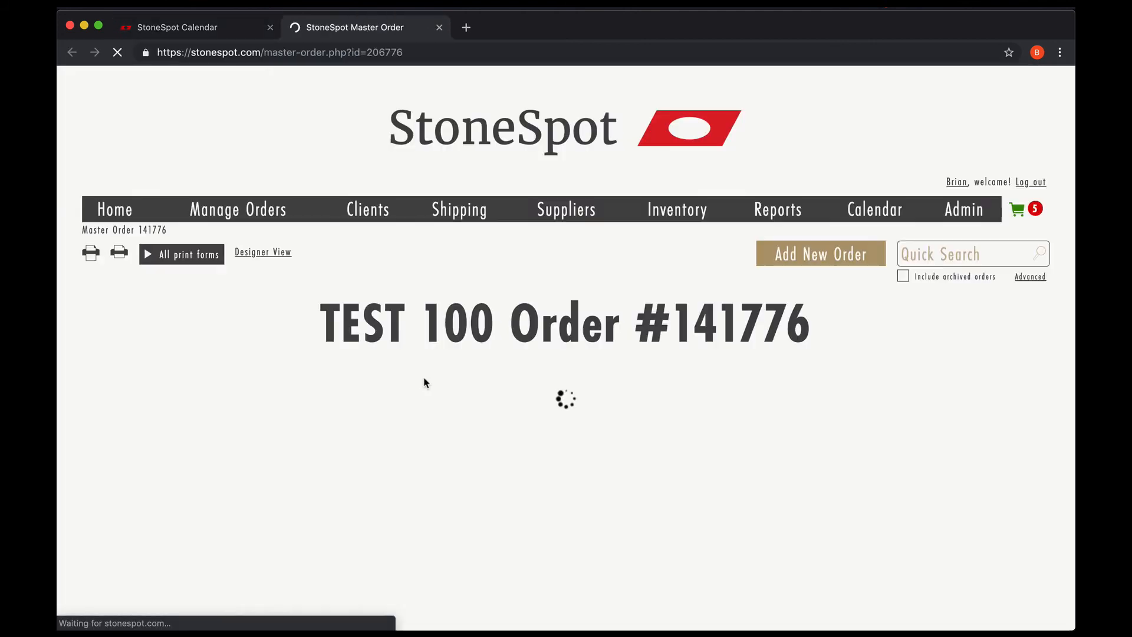
scroll(424, 382, down, 14)
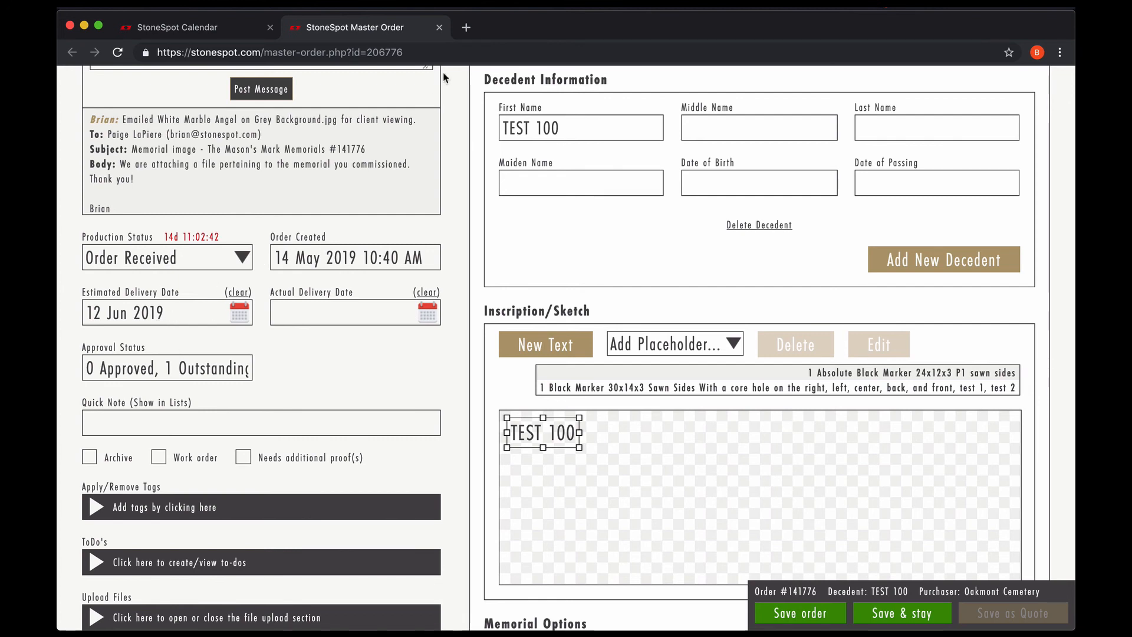
click(440, 29)
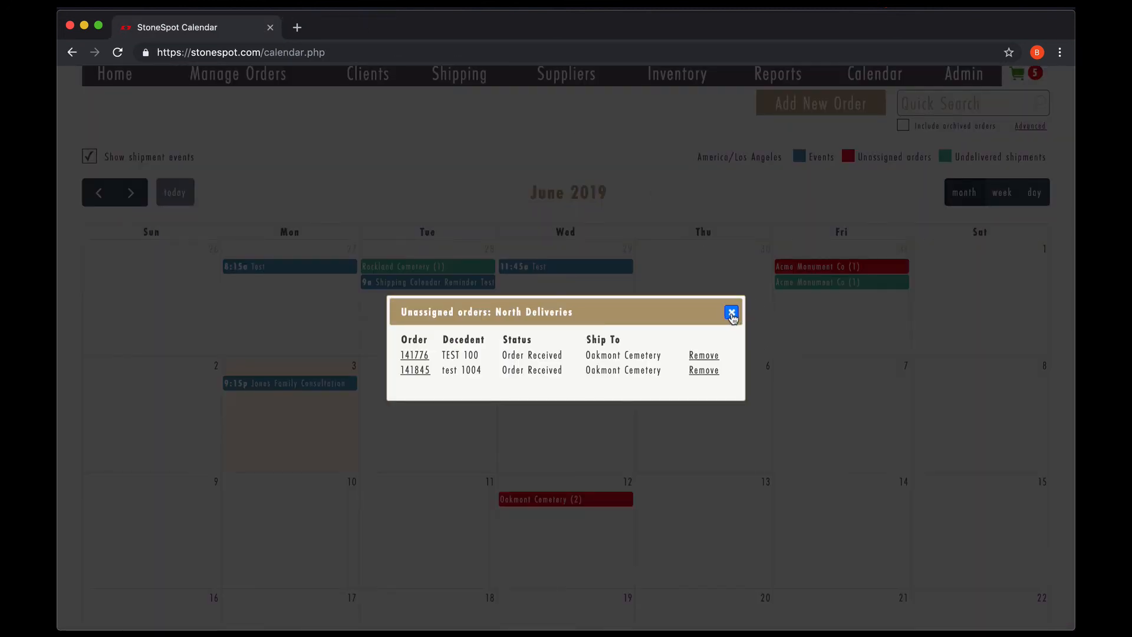
click(732, 312)
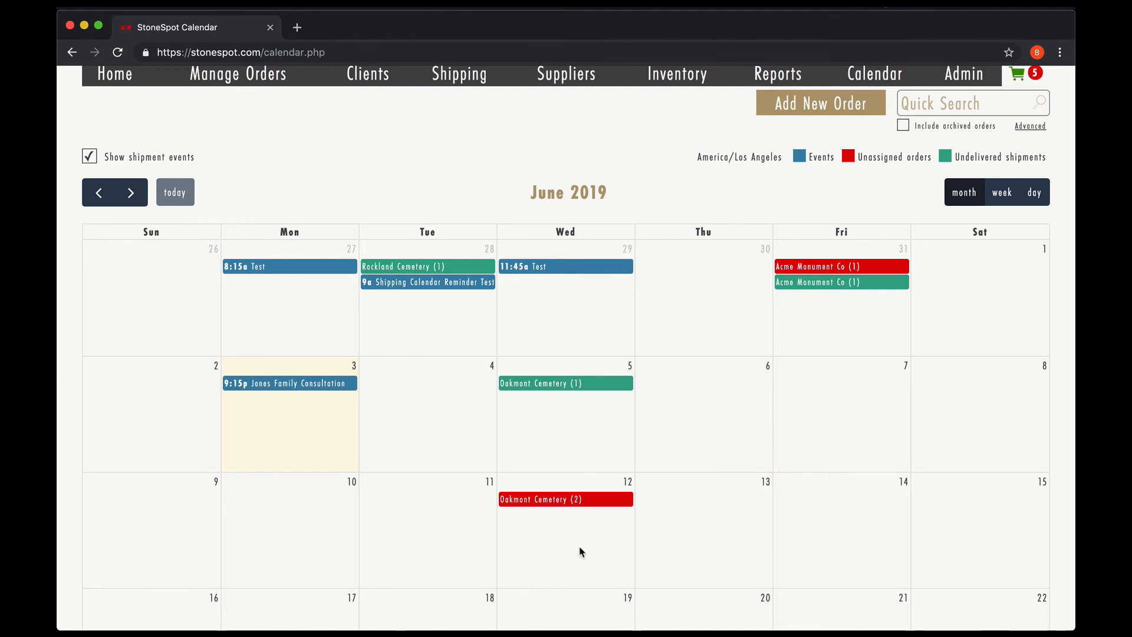
scroll(581, 551, up, 1)
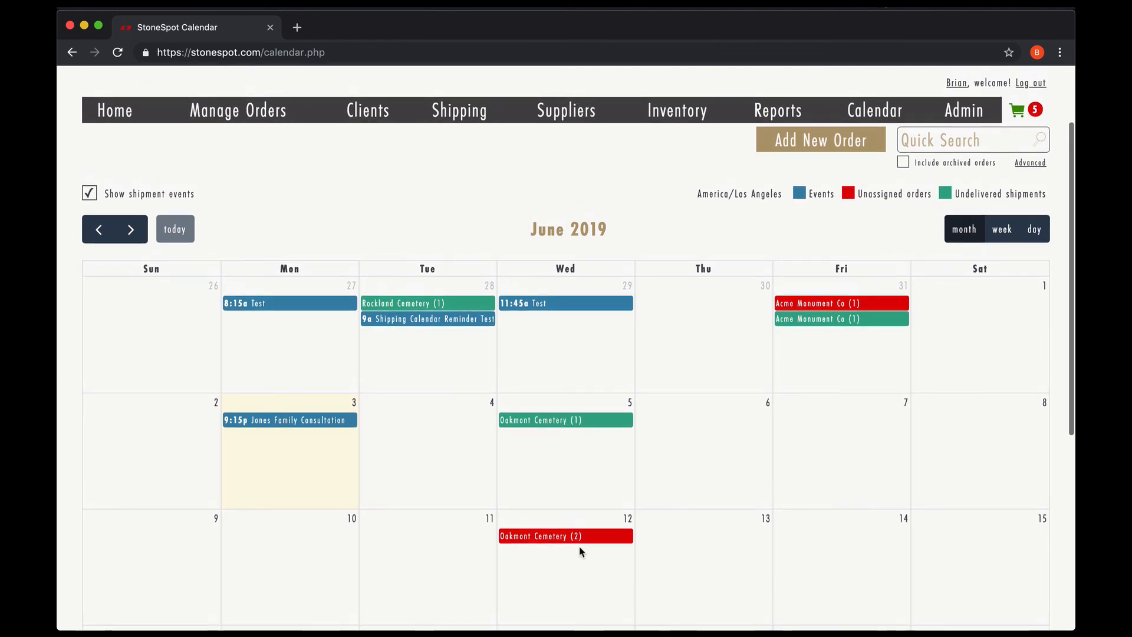